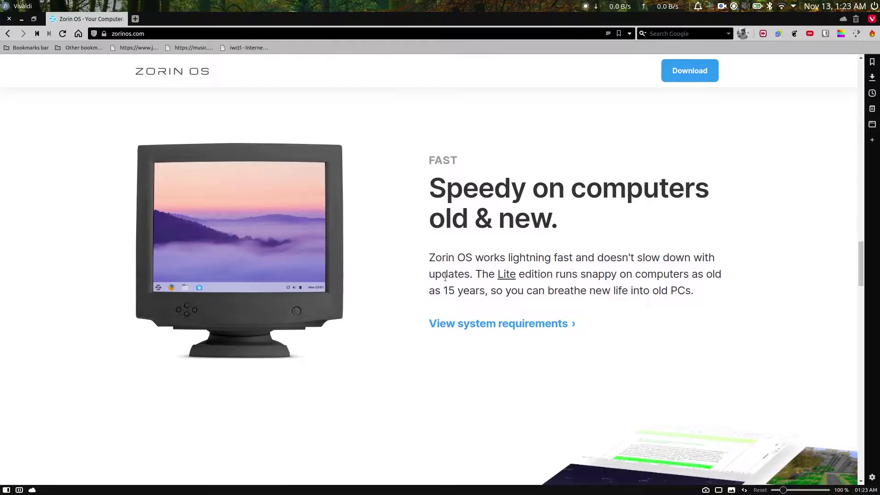
- Download the free 64-bit Zorin OS 15.3 Core ISO from the Zorin OS website and save the file
left_click(677, 75)
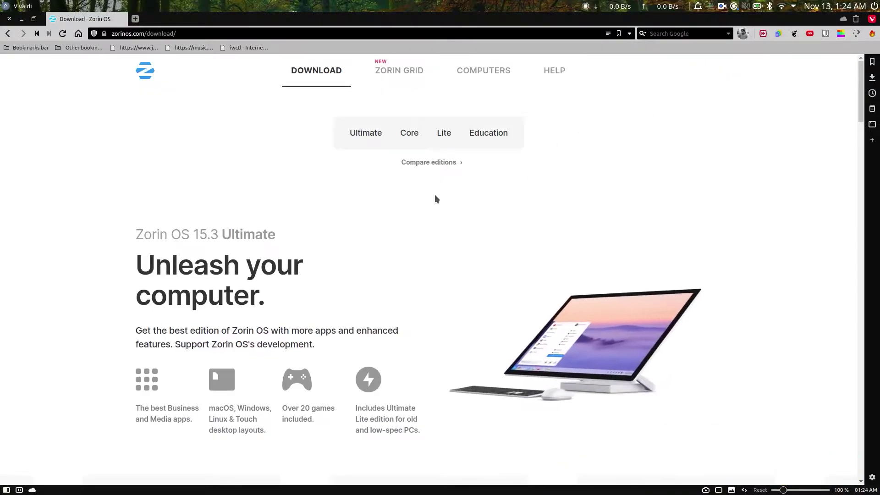
scroll(358, 226, "down", 3)
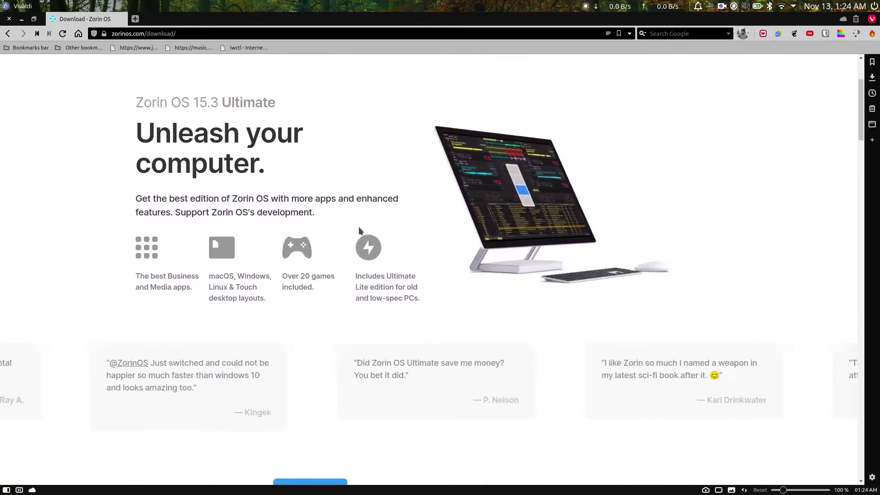
scroll(358, 226, "down", 5)
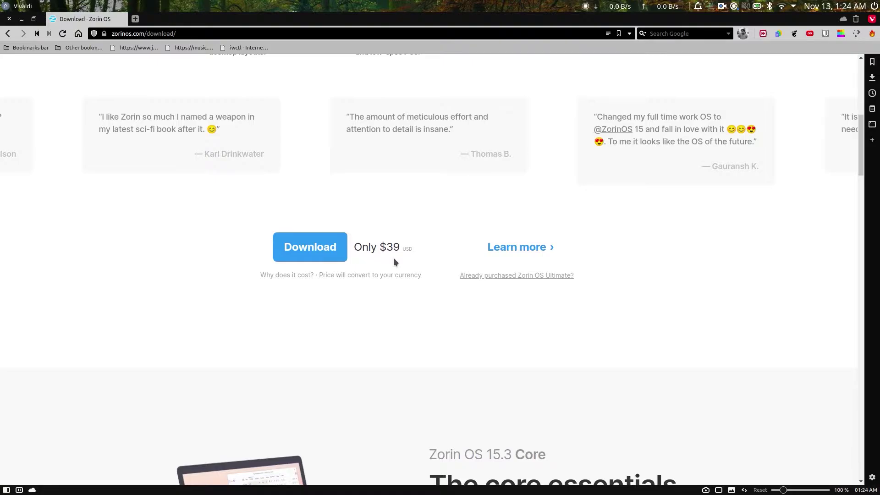
scroll(394, 261, "down", 7)
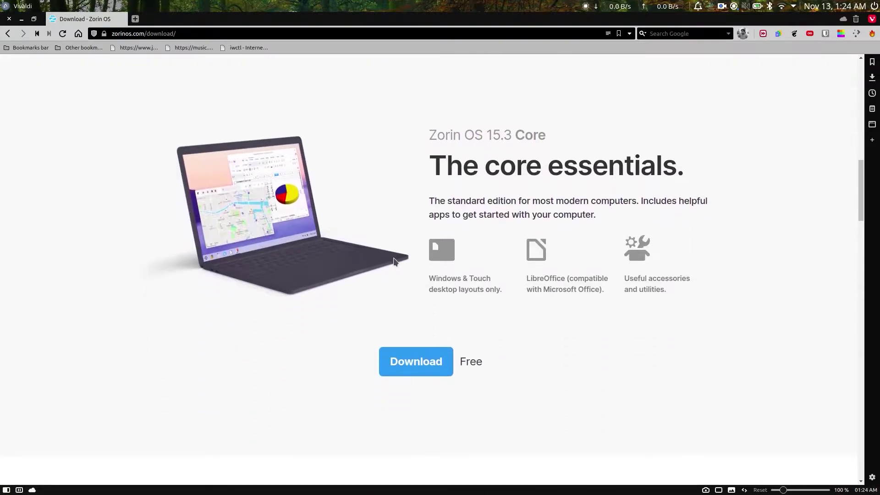
left_click(406, 297)
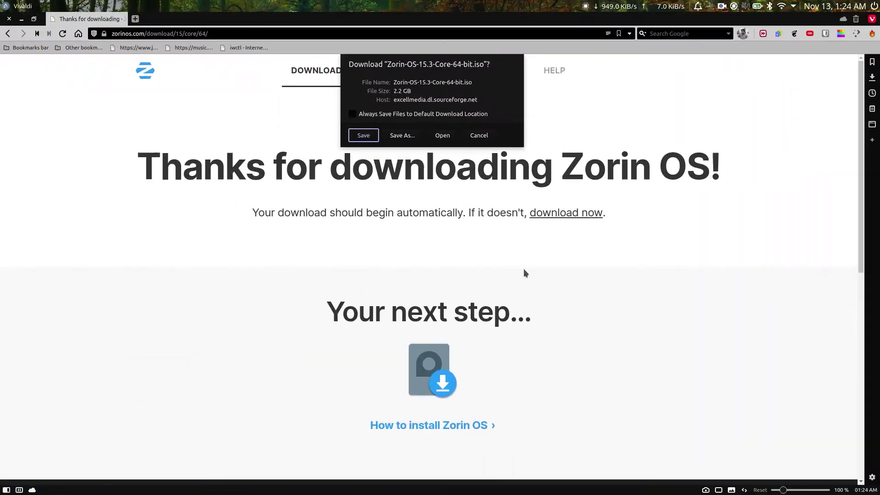
key("Return")
- Show the browser's downloads list and monitor the progress of the Zorin OS ISO
left_click(872, 79)
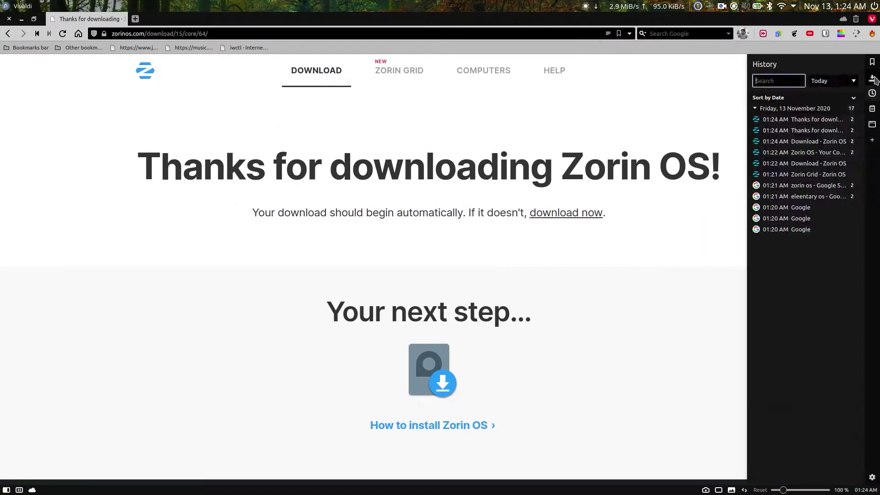
left_click(873, 79)
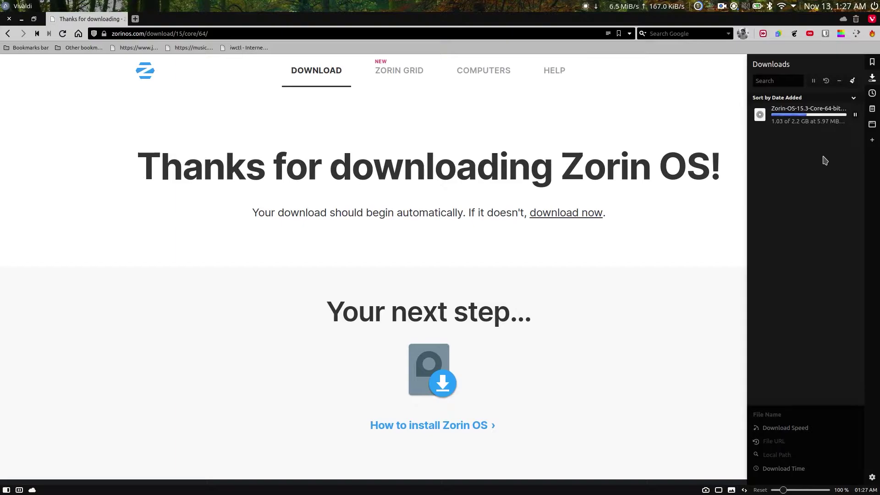
left_click(815, 197)
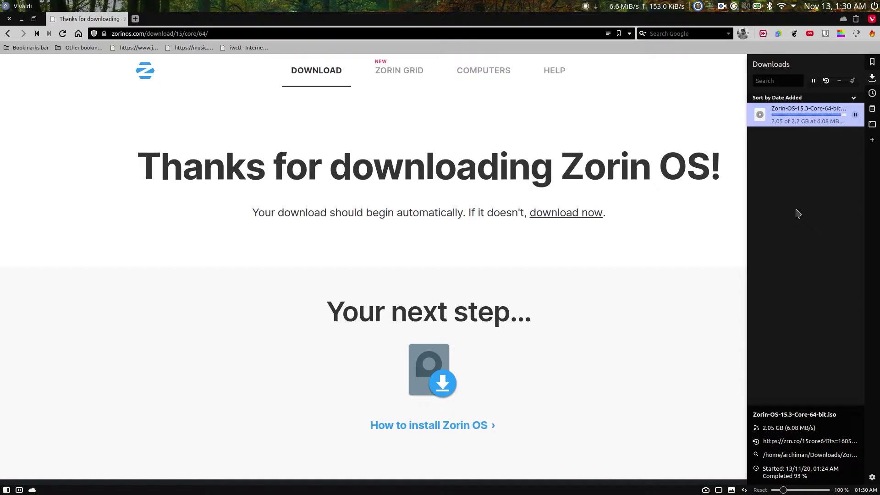
left_click(797, 213)
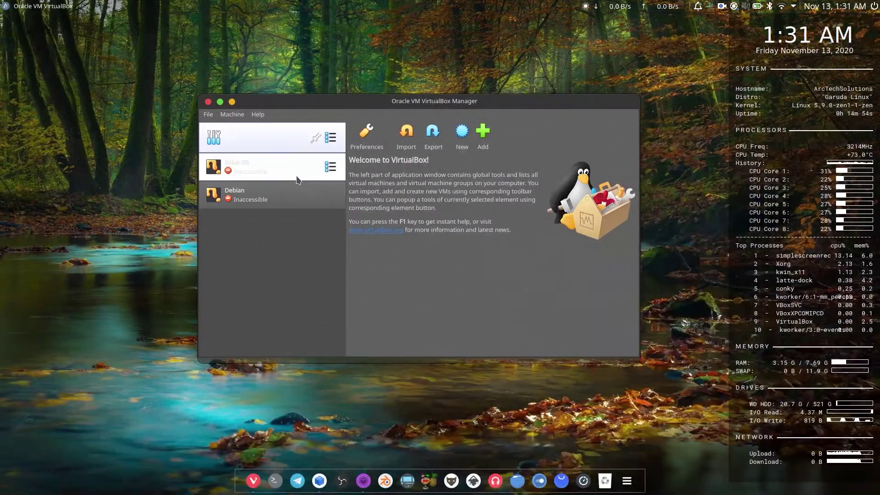
- Switch to VirtualBox and remove the inaccessible Zorin OS and Debian virtual machines
left_click(299, 178)
right_click(256, 168)
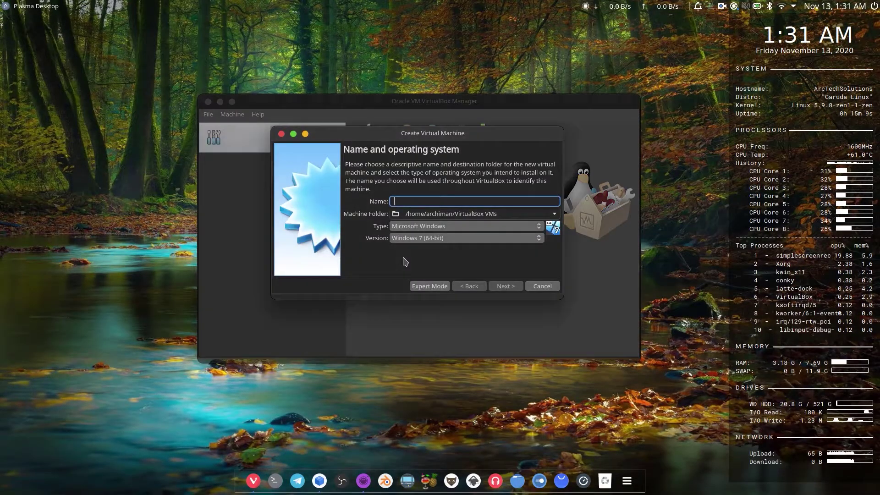
- Define a new Linux virtual machine named Zorin Os, version Ubuntu (64-bit), with 2048 MB of memory
type("Zorin Os")
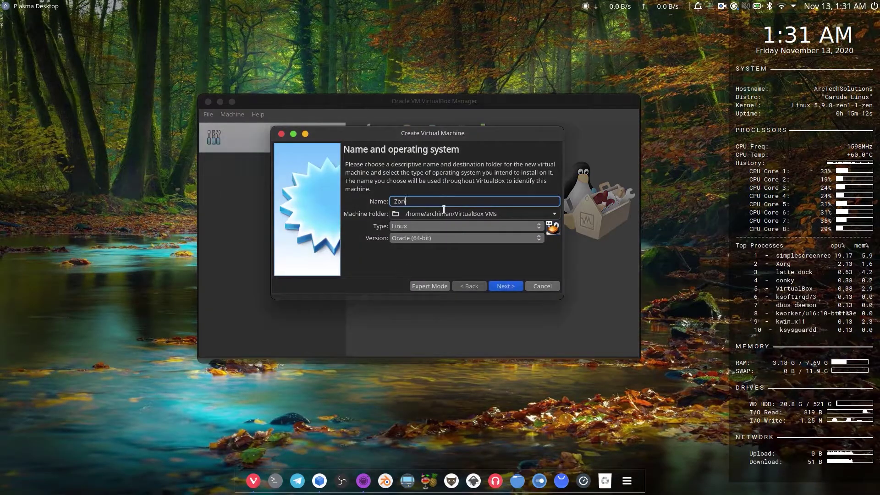
left_click(440, 239)
left_click(440, 337)
left_click(503, 286)
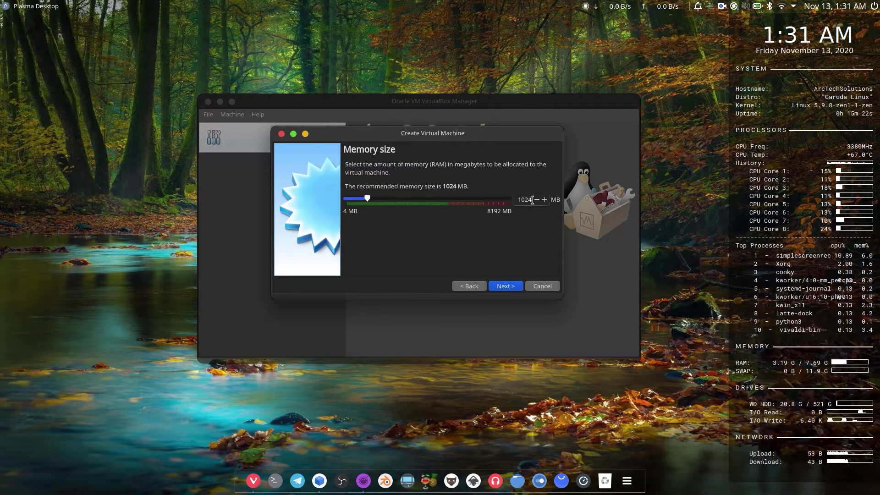
left_click(505, 287)
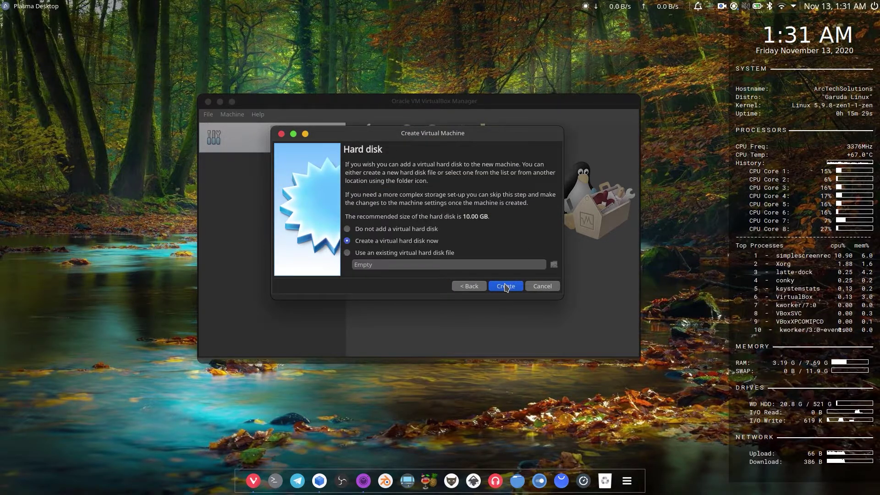
- Create a new 50 GB virtual hard disk in VDI format for the machine
left_click(505, 287)
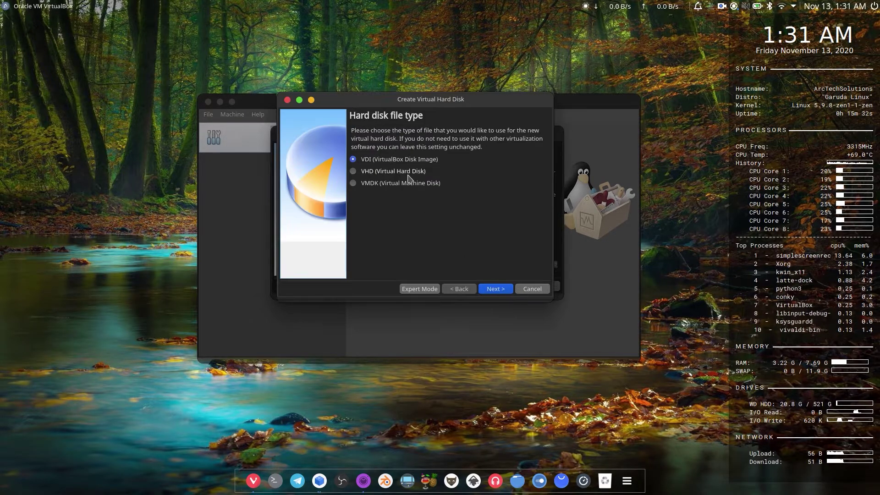
left_click(494, 288)
left_click(495, 289)
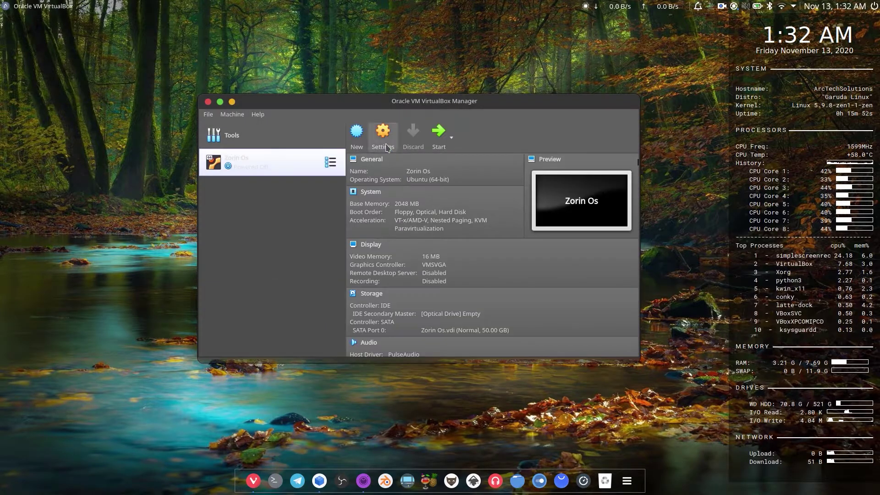
- Set Shared Clipboard and Drag'n'Drop to Bidirectional in the Zorin Os machine's settings
left_click(380, 138)
left_click(419, 131)
left_click(415, 159)
left_click(418, 199)
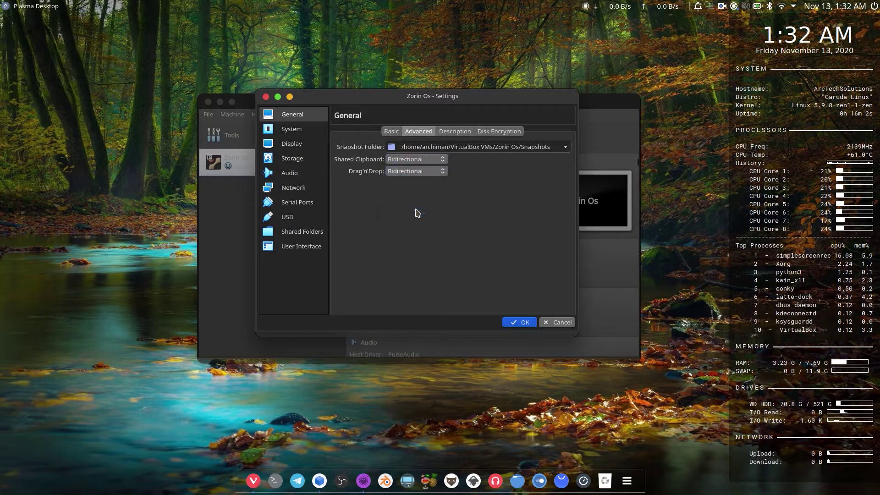
- Increase the number of processors assigned to the virtual machine and check its display settings
left_click(291, 129)
left_click(454, 131)
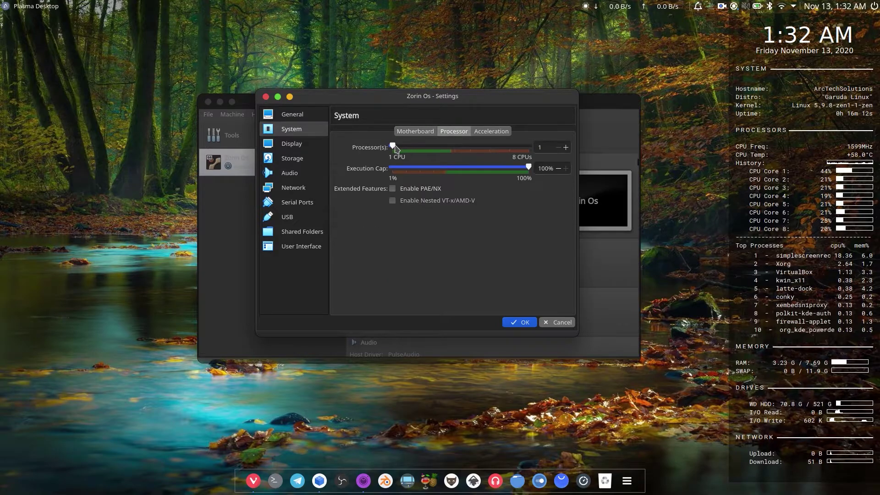
left_click(418, 147)
left_click(292, 144)
- Open the disk file chooser for the virtual machine's empty IDE optical drive
left_click(292, 158)
left_click(371, 156)
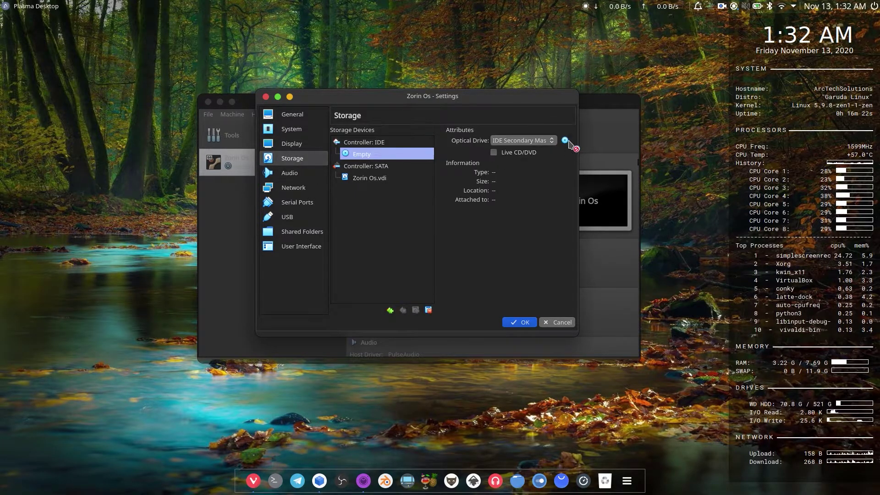
left_click(569, 142)
left_click(549, 201)
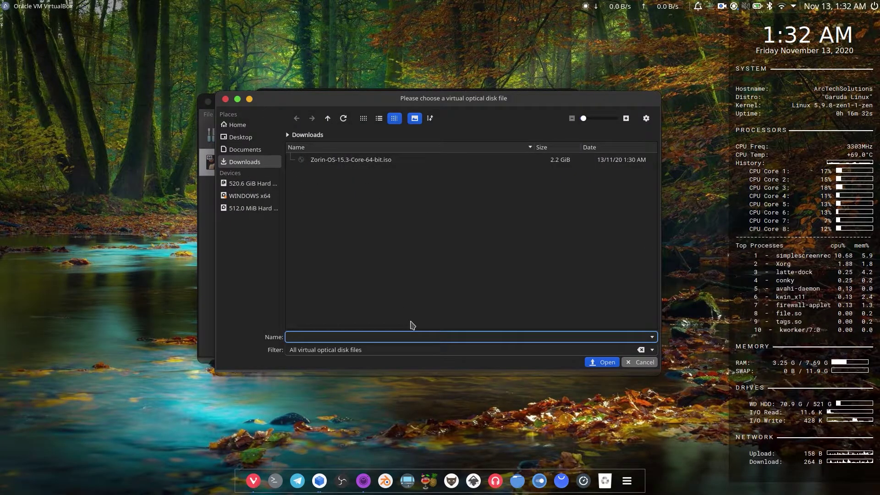
type("/home/archiman/")
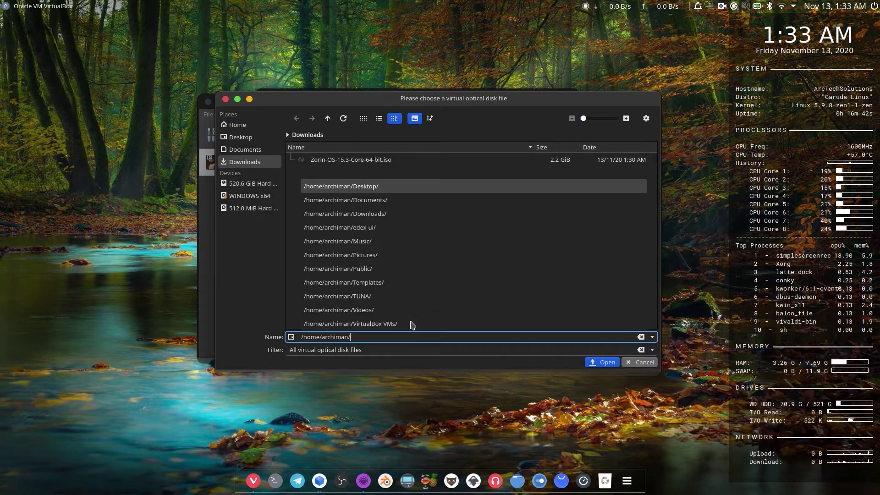
key("ctrl+a")
key("BackSpace")
type("/home/archiman/")
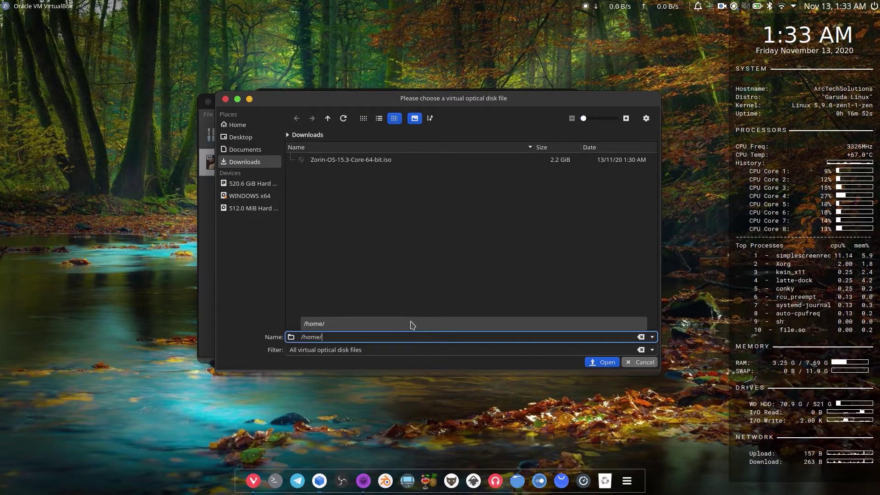
key("Down")
key("Down")
key("Down")
key("Return")
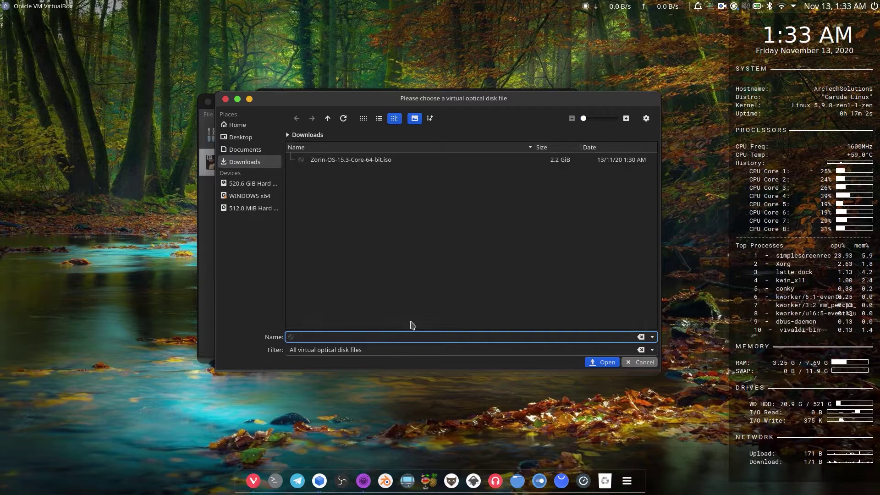
- Load Zorin-OS-15.3-Core-64-bit.iso from the Downloads folder into the optical drive
type("/home/archiman/")
key("Down")
key("Down")
key("Down")
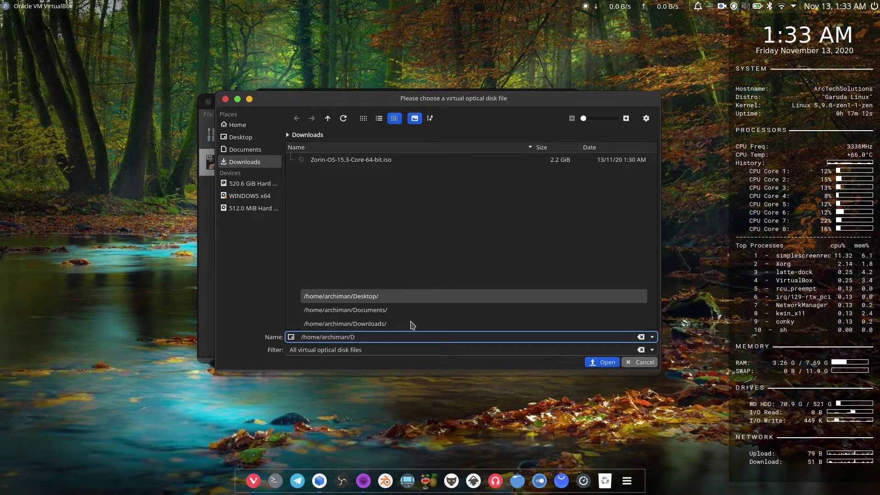
type("Zorin-OS-15.3-Core-64-bit.iso")
key("Return")
- Review the audio and network settings, set the USB controller to USB 1.1 (OHCI), and save the machine's settings
left_click(300, 174)
left_click(298, 188)
left_click(294, 217)
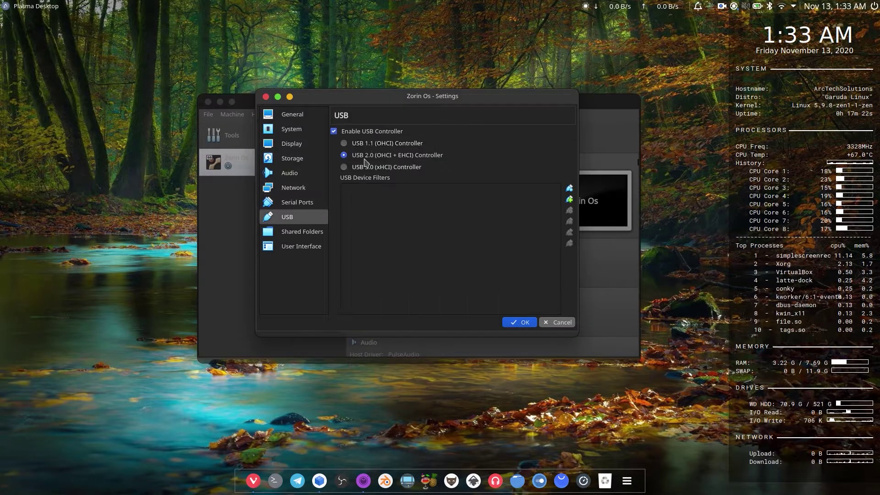
left_click(361, 144)
left_click(520, 323)
- Start the Zorin Os machine from the ISO in full screen and boot the Try or Install Zorin OS entry
left_click(440, 132)
left_click(491, 297)
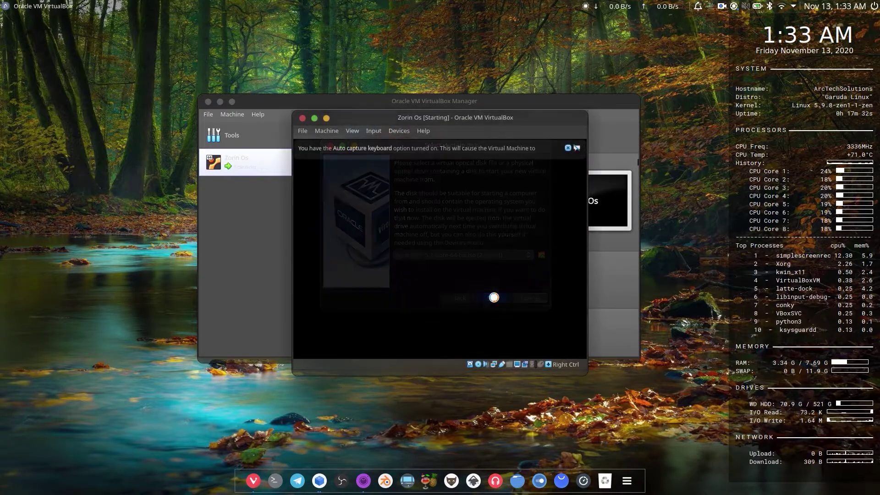
key("Control_R+f")
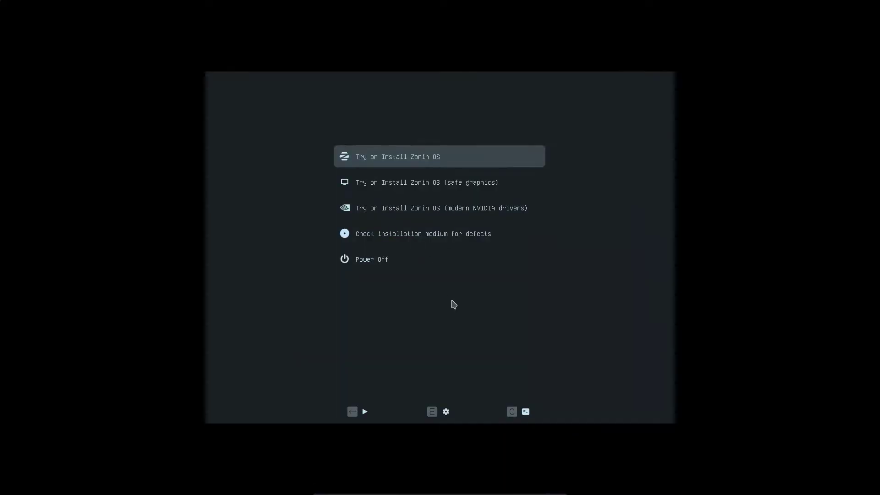
key("Return")
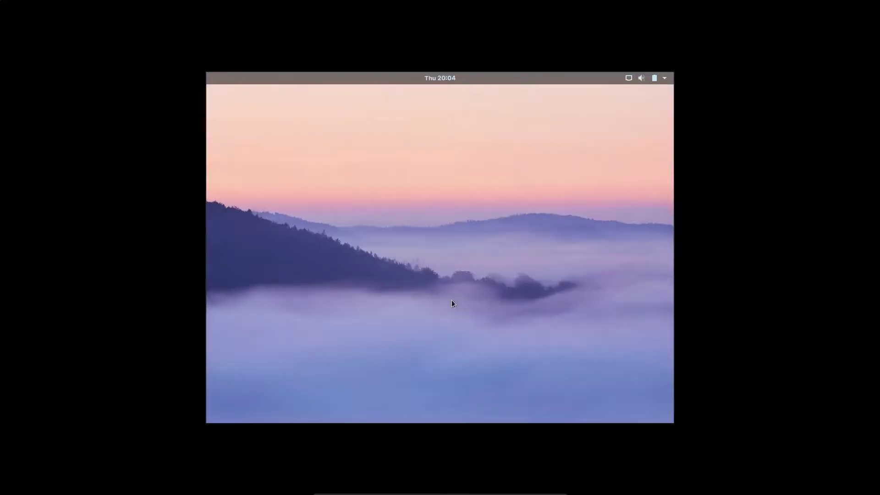
- Begin installing Zorin OS in English with updates and third-party software included, and opt out of the census
left_click(560, 271)
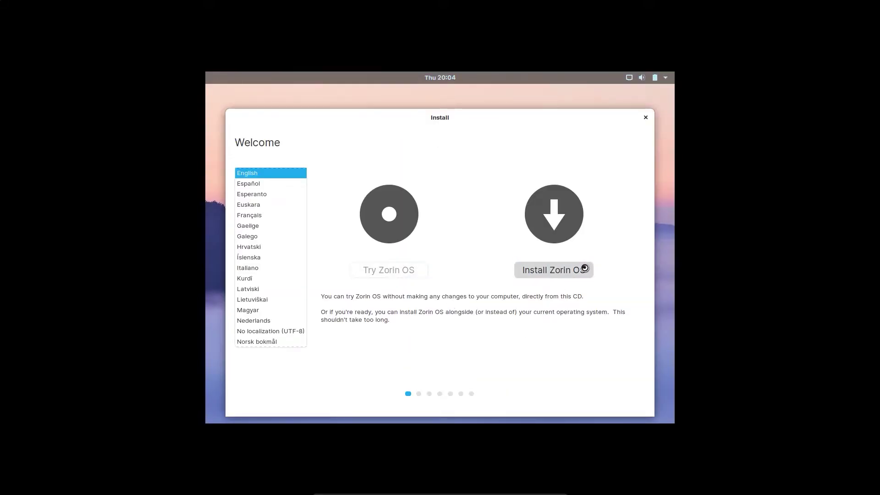
left_click(617, 337)
left_click(301, 246)
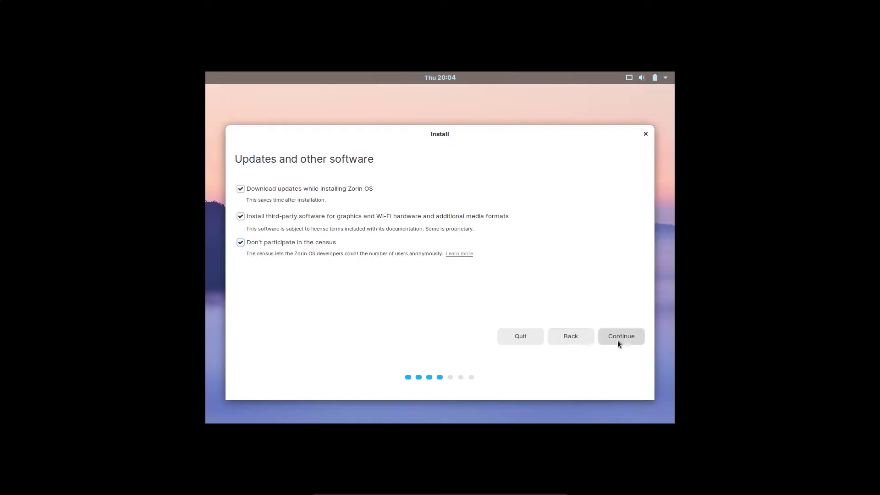
left_click(617, 339)
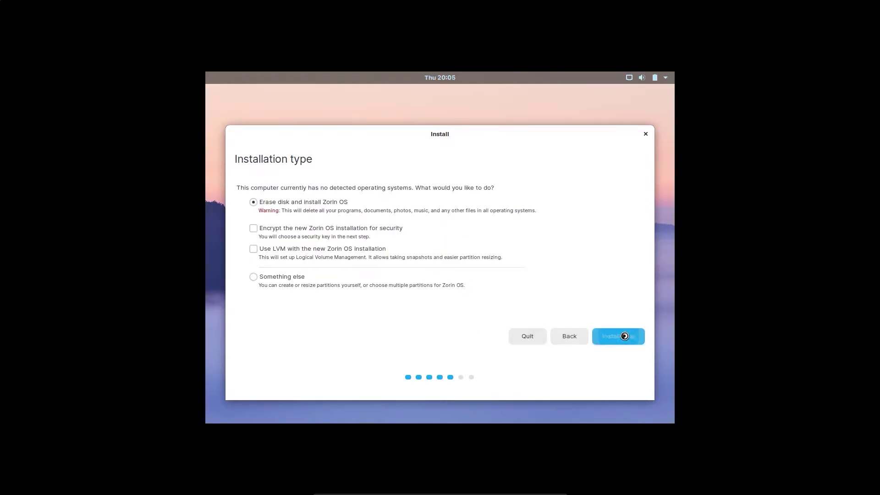
- Install with the Erase disk and install Zorin OS option, confirm the disk changes, and accept Kolkata as the time zone
left_click(620, 336)
left_click(608, 307)
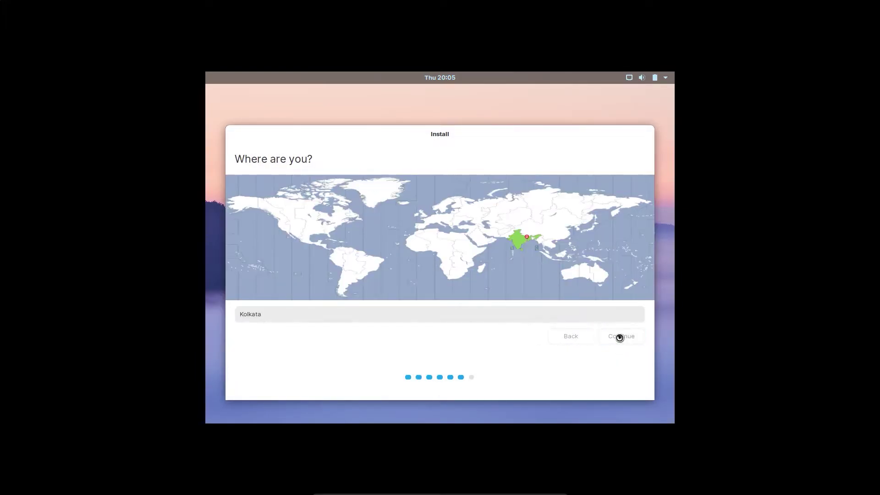
left_click(619, 336)
- Create the account for ArcTech Solutions with username arctechsol, enter and confirm the account password, and proceed with the installation
type("ArcTech Solutions")
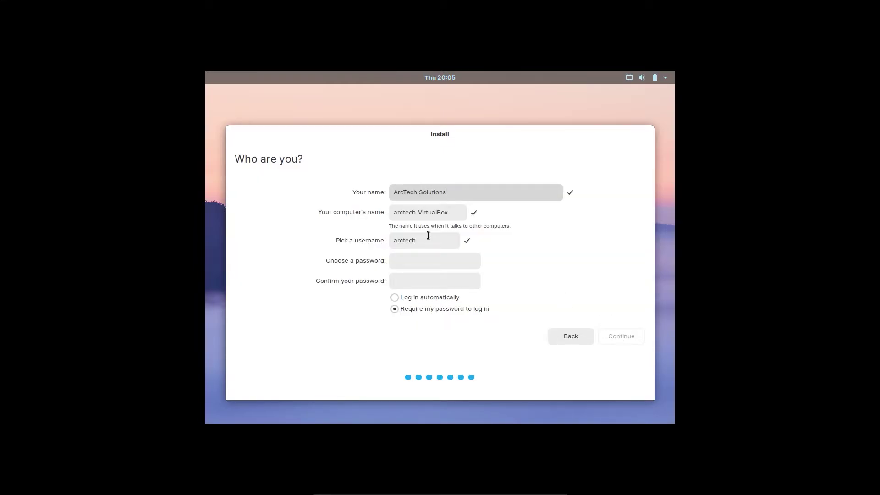
left_click(417, 240)
type("sol")
key("Tab")
type("********")
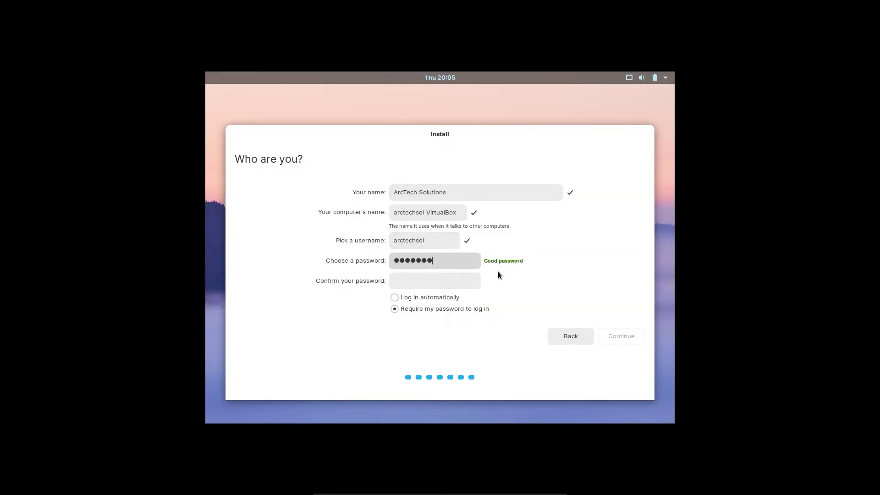
key("Tab")
type("********")
left_click(609, 336)
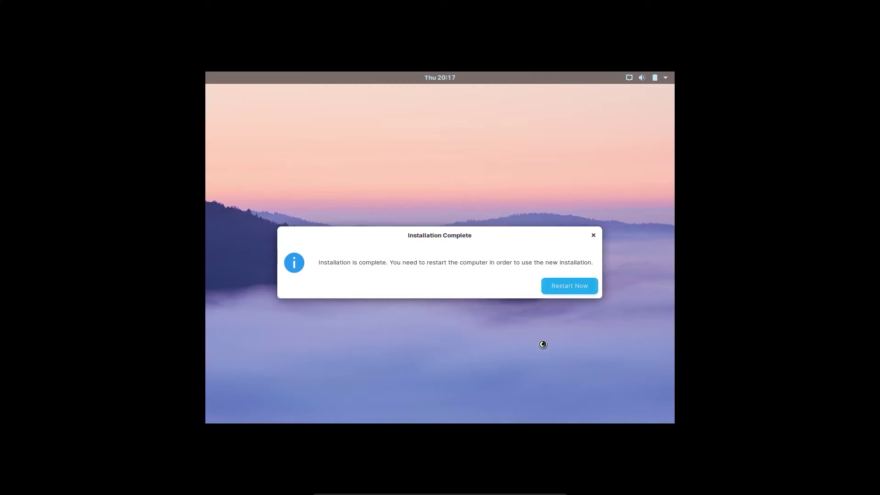
- Restart the virtual machine into the newly installed Zorin OS
key("Return")
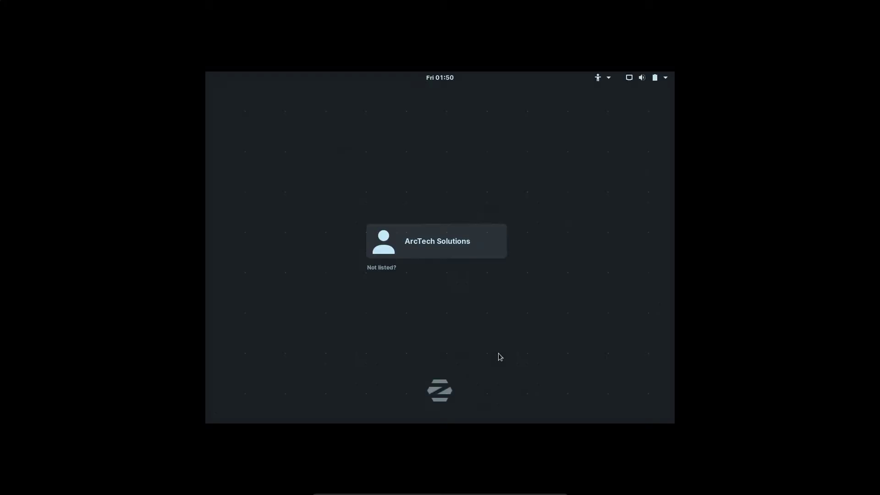
- Sign in to the ArcTech Solutions account with the account password
left_click(436, 243)
type("********")
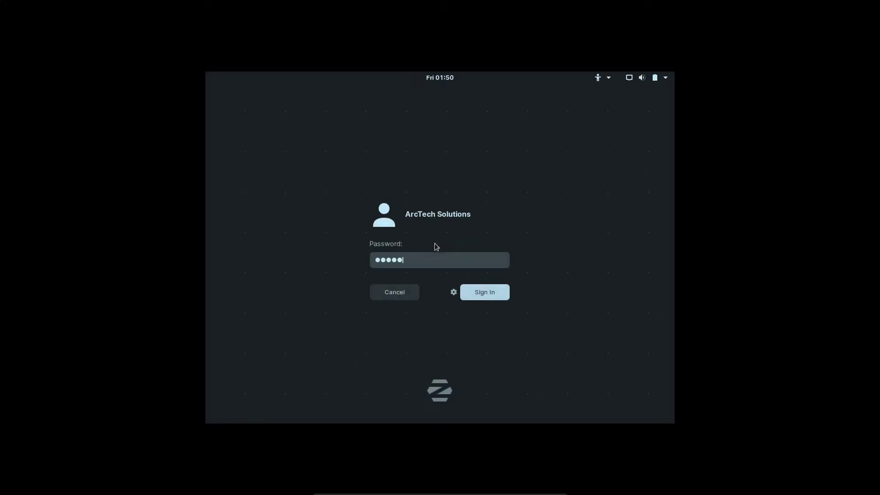
key("Return")
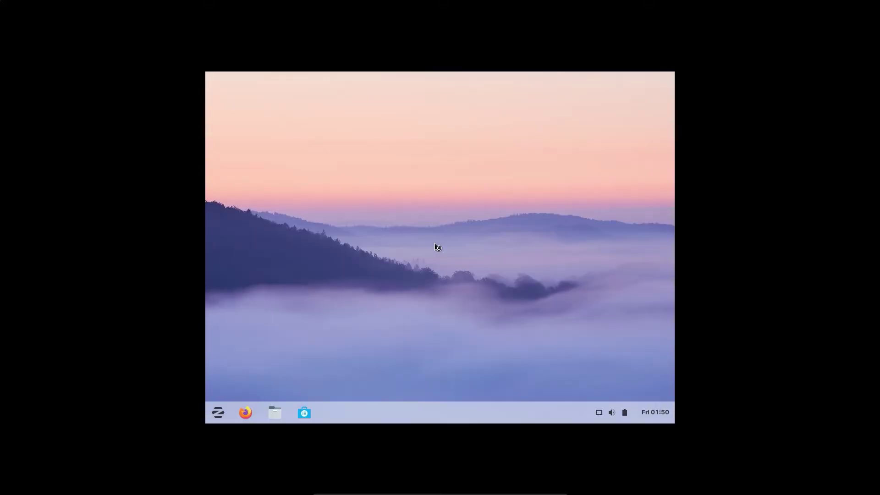
- Open Zorin Appearance from the system's Appearance settings and enable the Home and Trash desktop icons
right_click(425, 240)
key("super")
key("Escape")
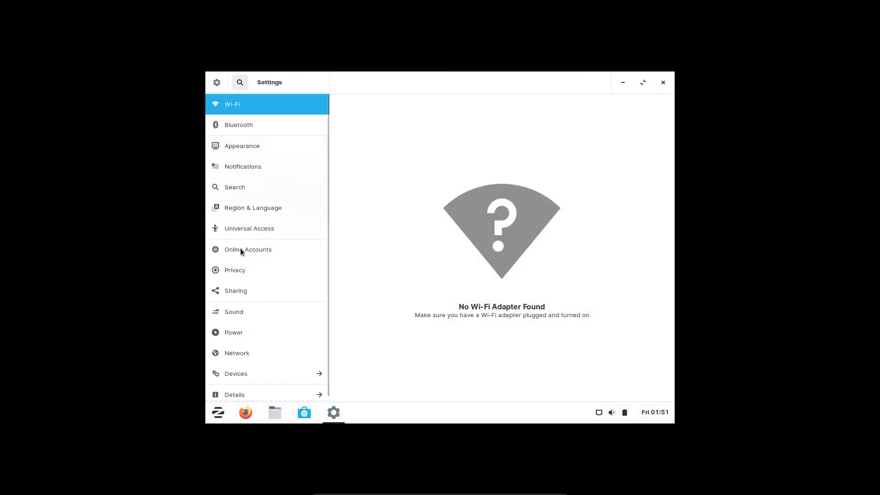
left_click(242, 147)
scroll(238, 331, "down", 1)
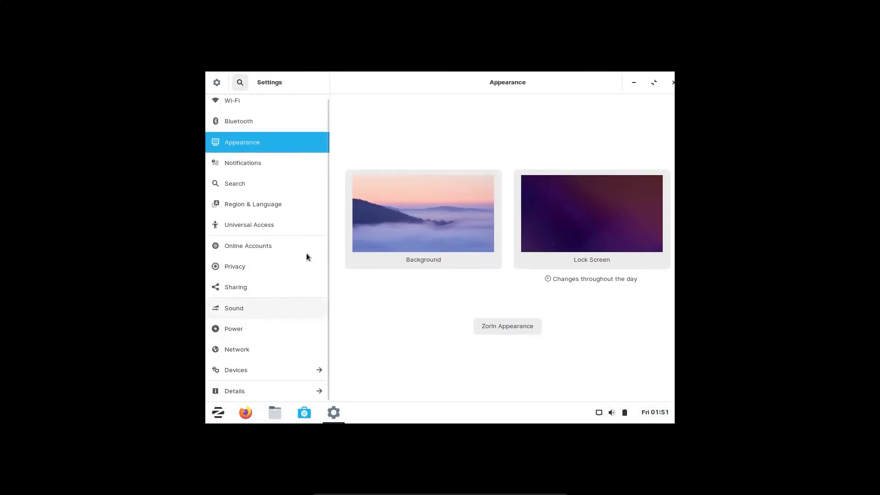
left_click(507, 325)
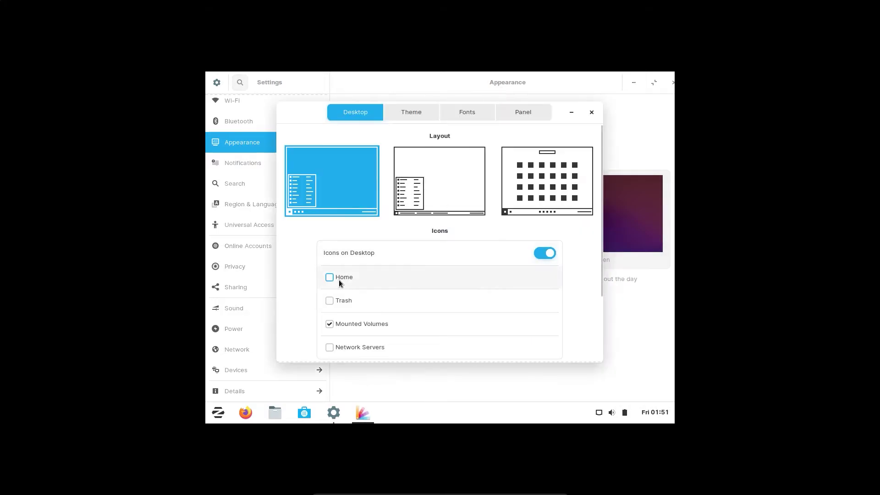
- Set the Zorin theme to the grey accent color with the dark background
left_click(411, 112)
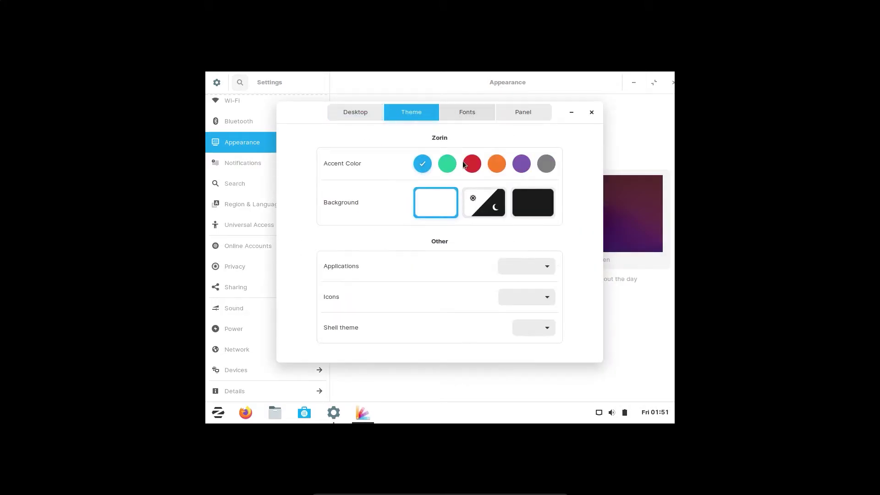
left_click(545, 163)
left_click(531, 208)
- Try the Adwaita-dark applications theme together with the Zorin-95 icons and Zorin-95 shell theme
left_click(530, 268)
left_click(522, 282)
left_click(529, 296)
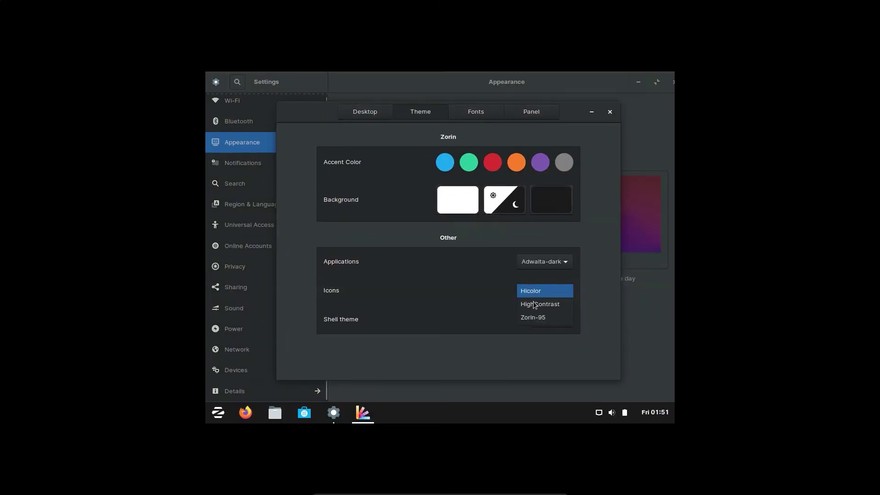
left_click(532, 318)
left_click(551, 320)
left_click(550, 321)
left_click(561, 293)
left_click(546, 291)
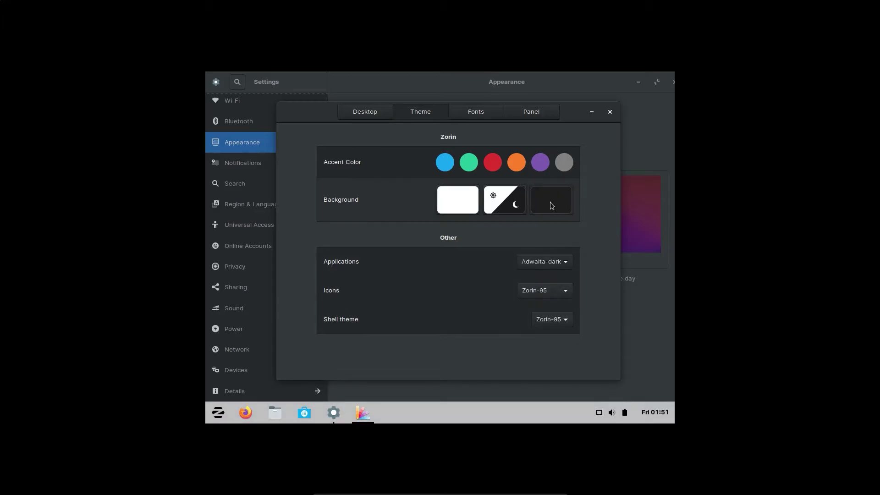
- Review the panel options through the taskbar and menu settings, and close Zorin Appearance
left_click(528, 112)
scroll(568, 279, "down", 8)
scroll(568, 280, "down", 3)
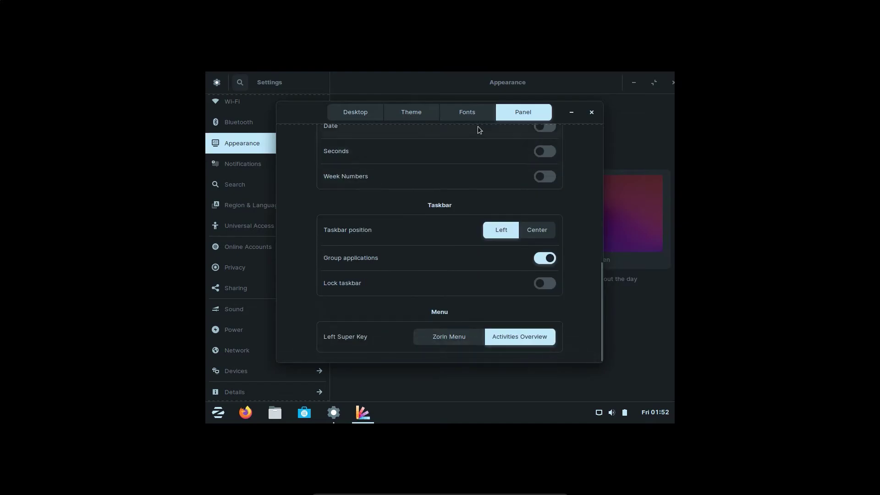
left_click(591, 111)
- Set the display resolution to 1440 × 900 (16:10), keep the changes, and close Settings
left_click(265, 369)
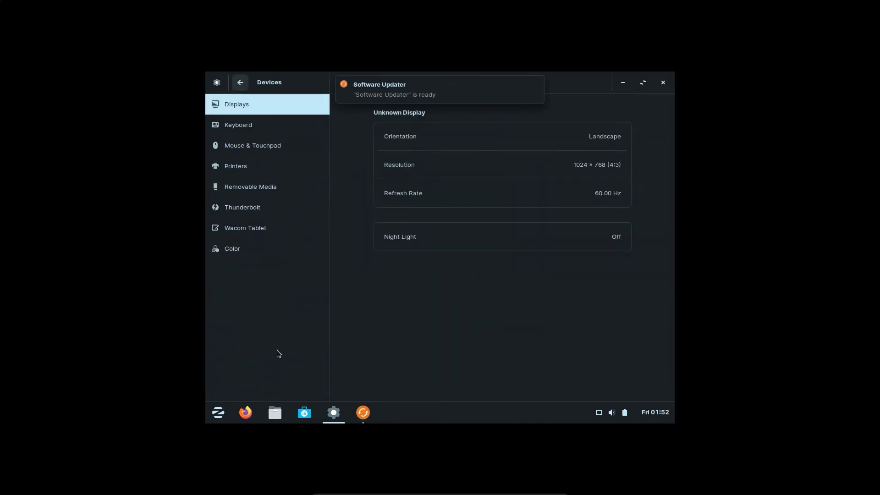
left_click(605, 166)
left_click(603, 307)
left_click(656, 86)
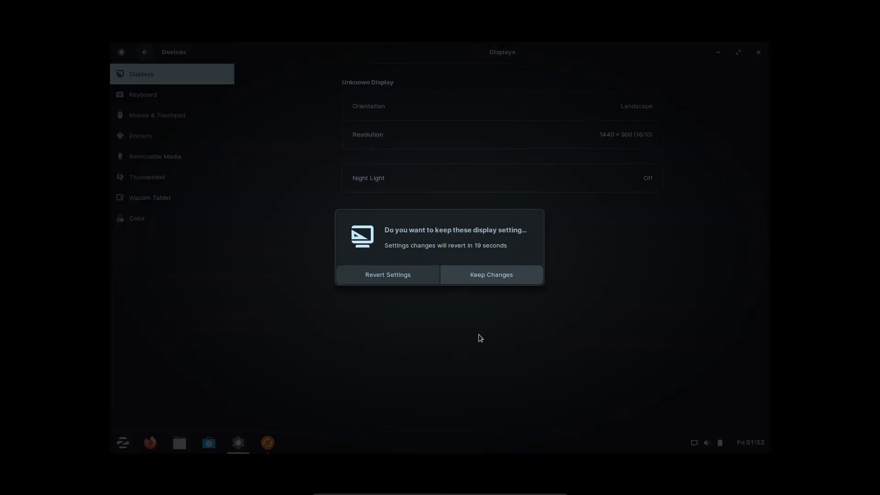
left_click(485, 274)
left_click(759, 51)
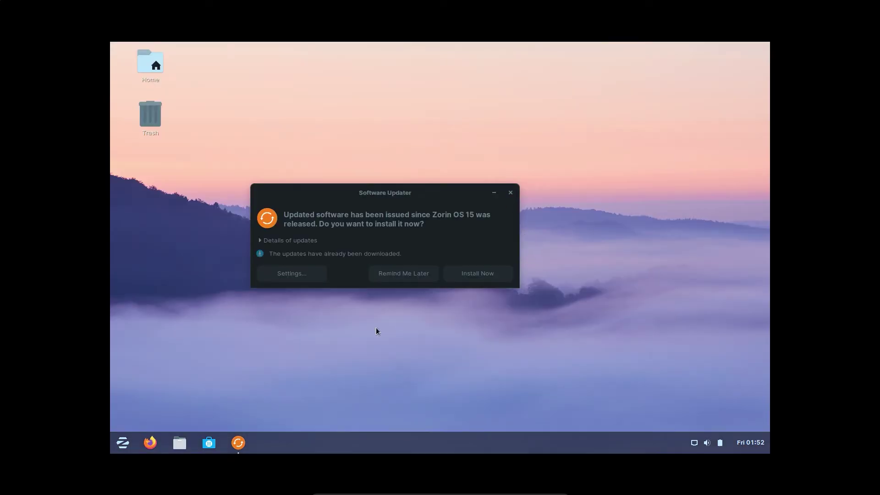
- Dismiss the Software Updater without installing updates, and open a maximized terminal
left_click_drag(377, 329, 512, 287)
left_click(510, 192)
left_click(122, 442)
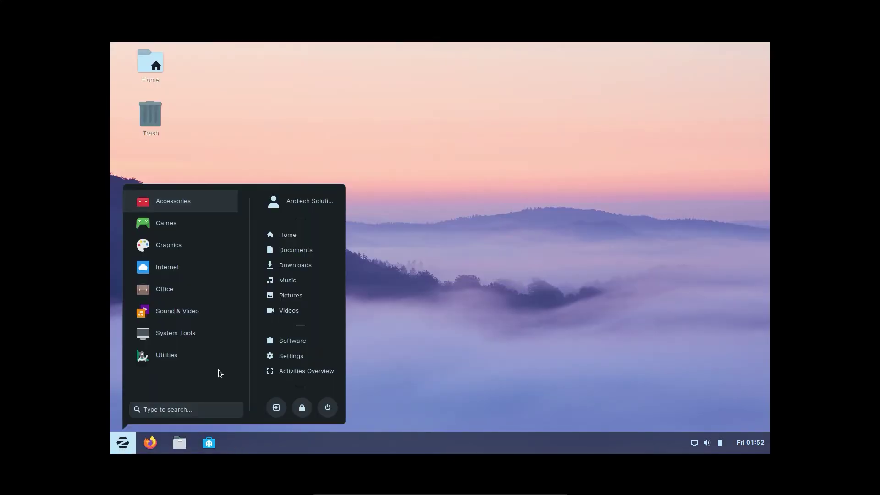
left_click(181, 354)
scroll(183, 321, "down", 5)
left_click(173, 362)
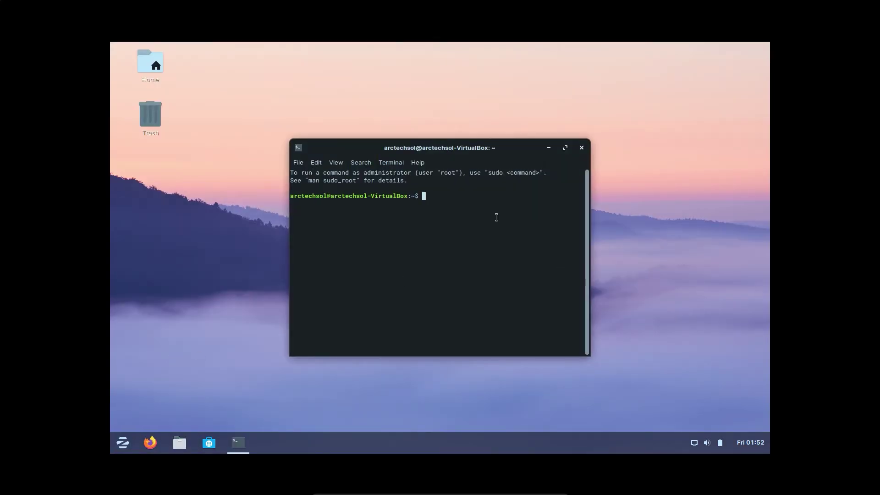
left_click(564, 147)
- Refresh the package lists with sudo apt update, authenticating with the account password
type("sudo apt update")
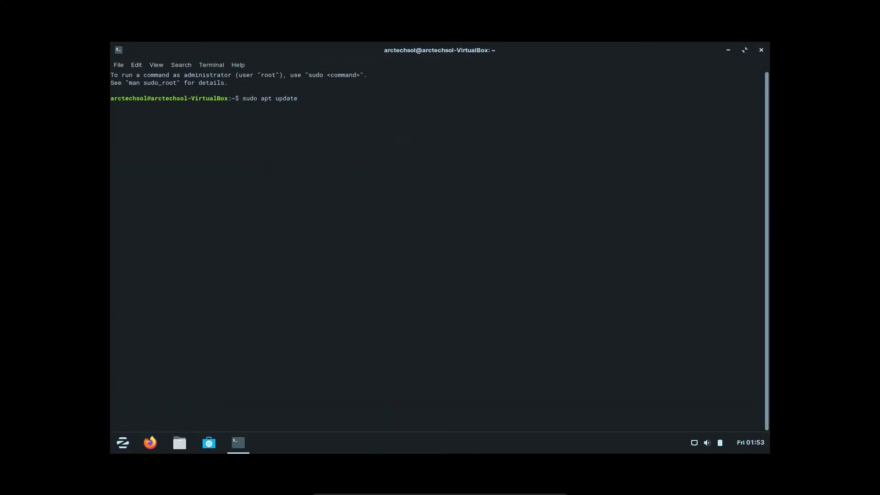
key("Return")
type("********")
key("Return")
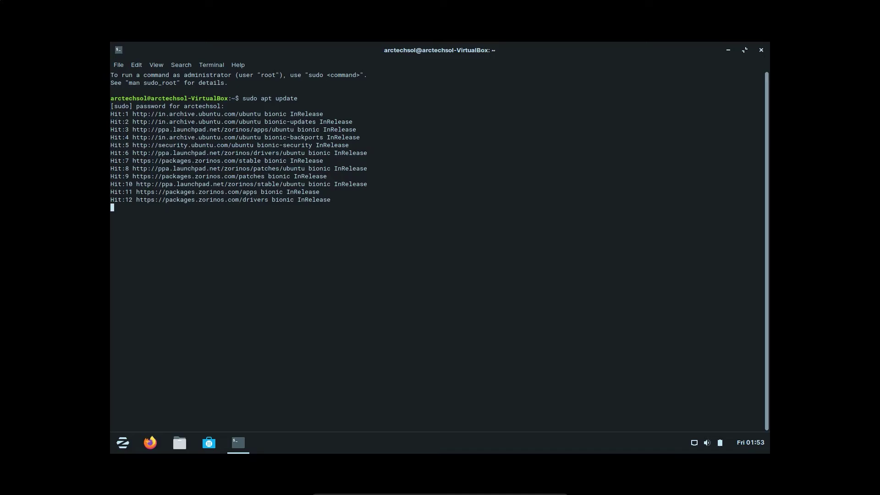
- Upgrade all packages with sudo apt upgrade -y in a cleared terminal, and close the terminal once finished
type("clear")
key("Return")
type("sudo apt upgrade -y")
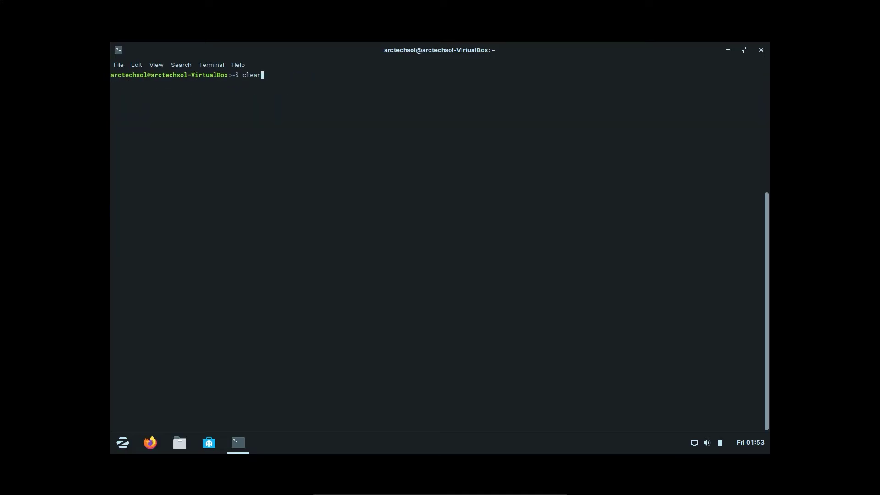
key("Return")
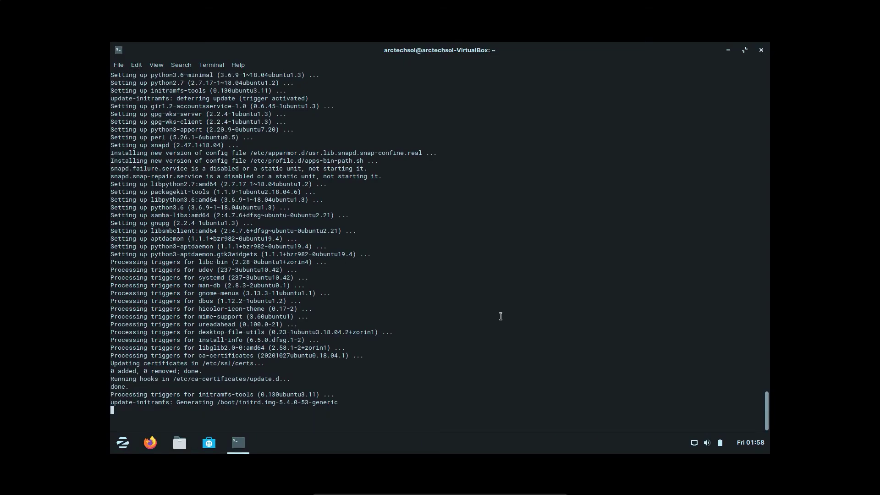
type("clear")
key("Return")
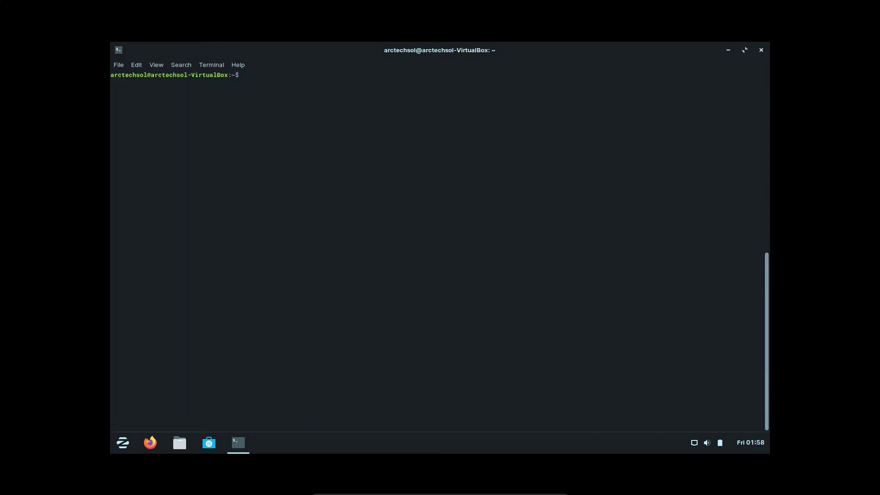
left_click(761, 50)
- Browse the preinstalled applications in the Accessories, Games, Graphics, Internet and Office categories
left_click(116, 448)
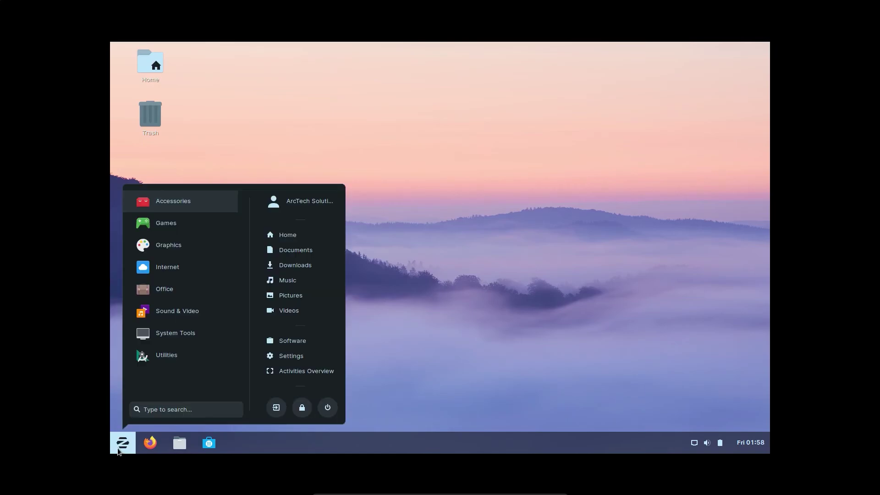
left_click(173, 202)
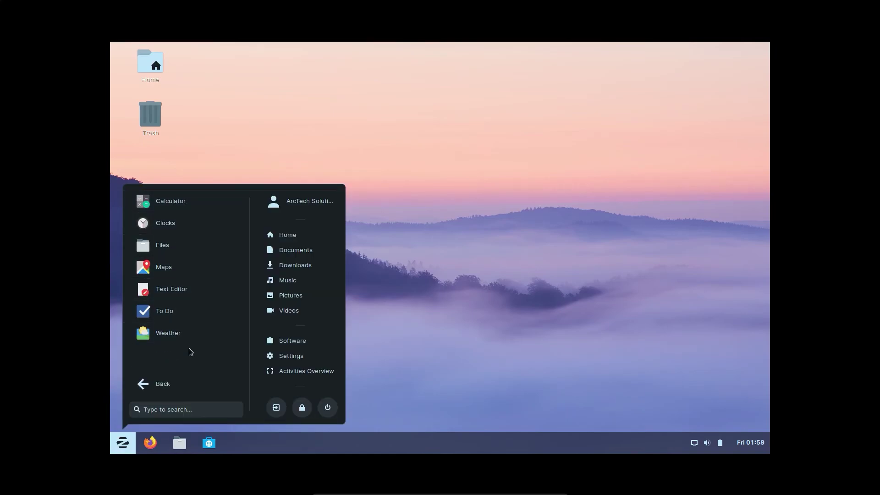
left_click(177, 385)
left_click(185, 227)
left_click(177, 384)
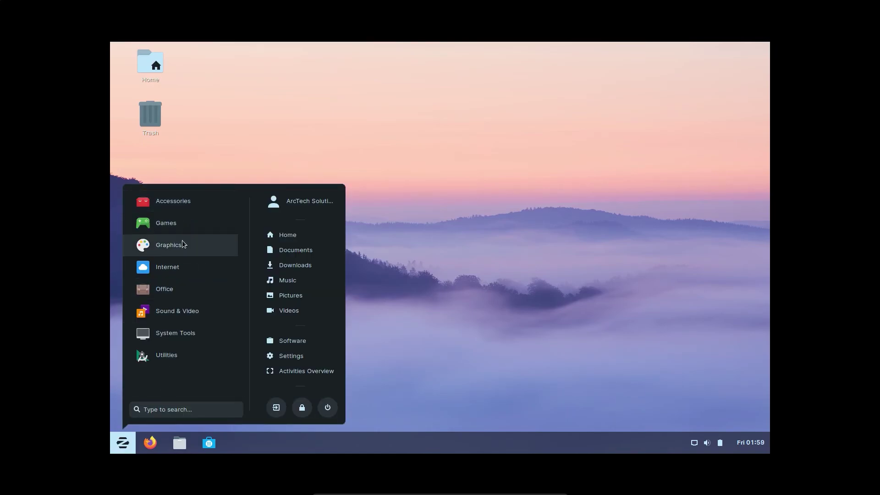
left_click(184, 244)
left_click(177, 384)
left_click(183, 267)
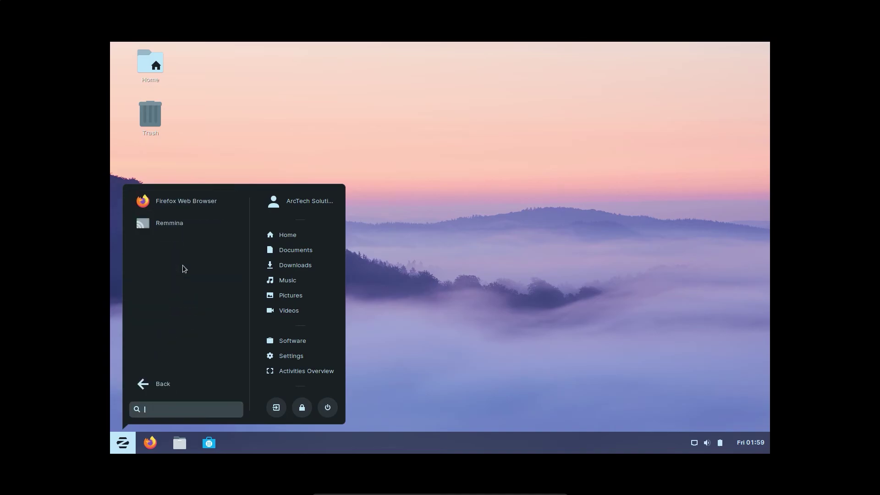
left_click(175, 383)
left_click(182, 289)
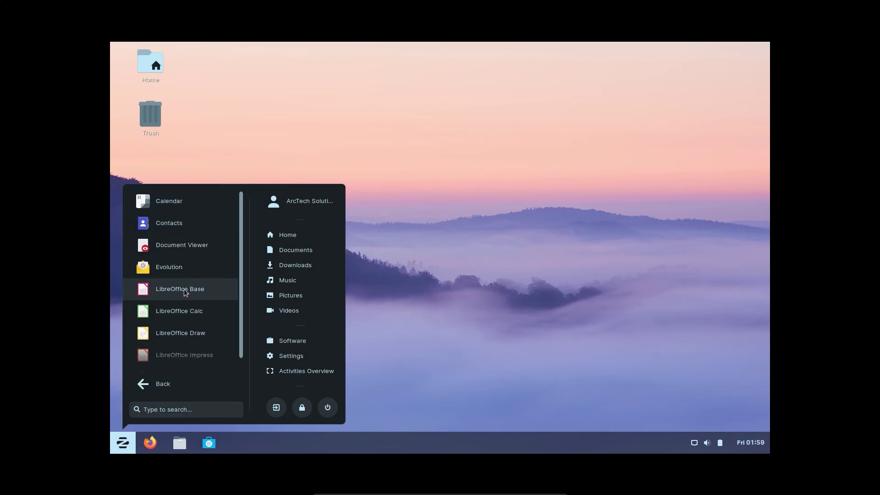
scroll(170, 348, "down", 1)
left_click(157, 386)
- Open a maximized terminal and install neofetch and htop with sudo apt install, authenticating with the account password
left_click(166, 355)
left_click(169, 358)
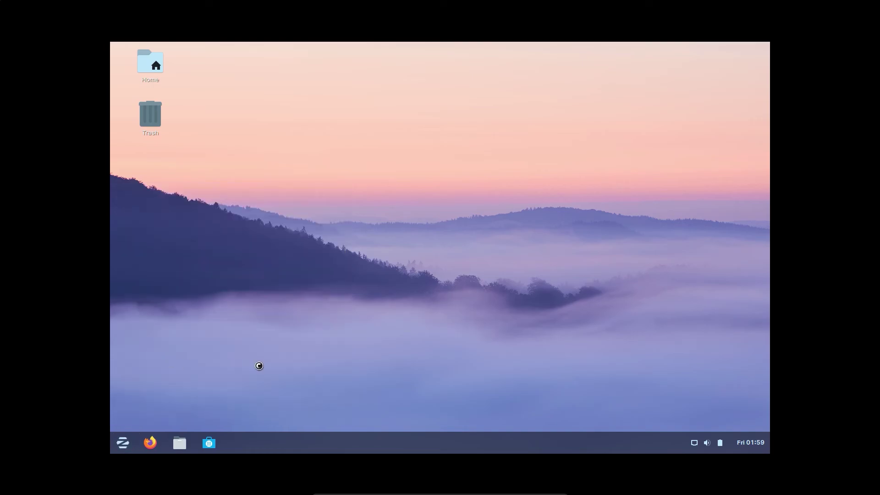
double_click(524, 145)
type("sudo apt install neofetch")
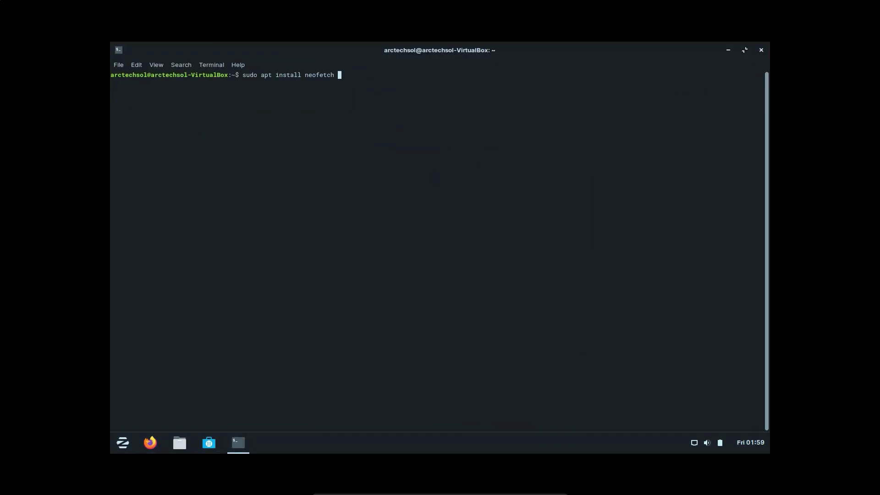
type(" hot")
key("Return")
key("ctrl+c")
key("Up")
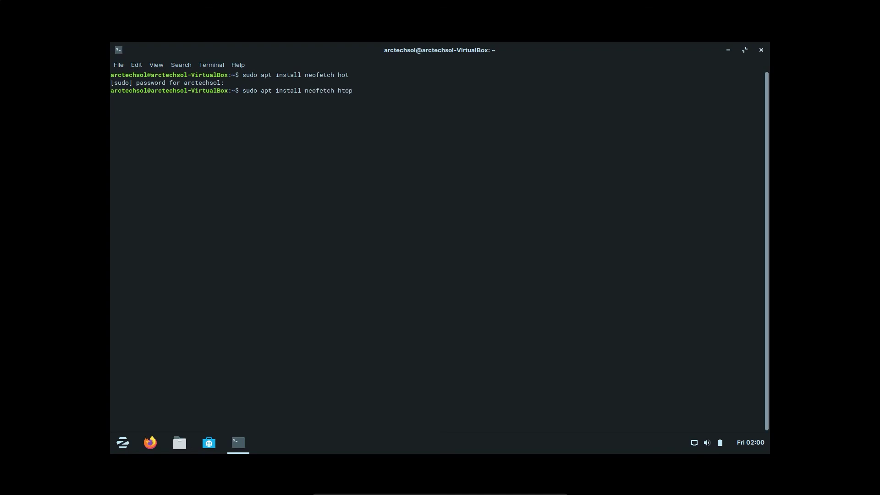
key("Return")
key("Return")
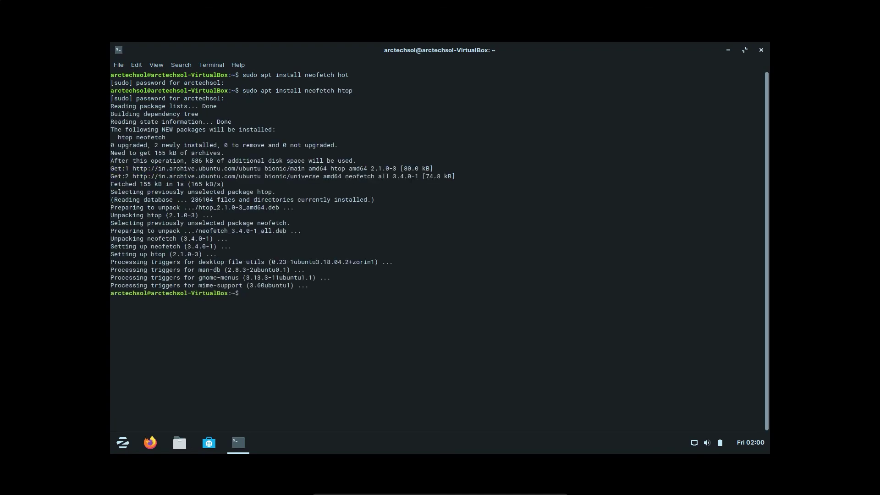
- Run htop in a cleared terminal to inspect processes and resource usage, and quit it to a clear prompt
key("ctrl+l")
type("htop")
key("Return")
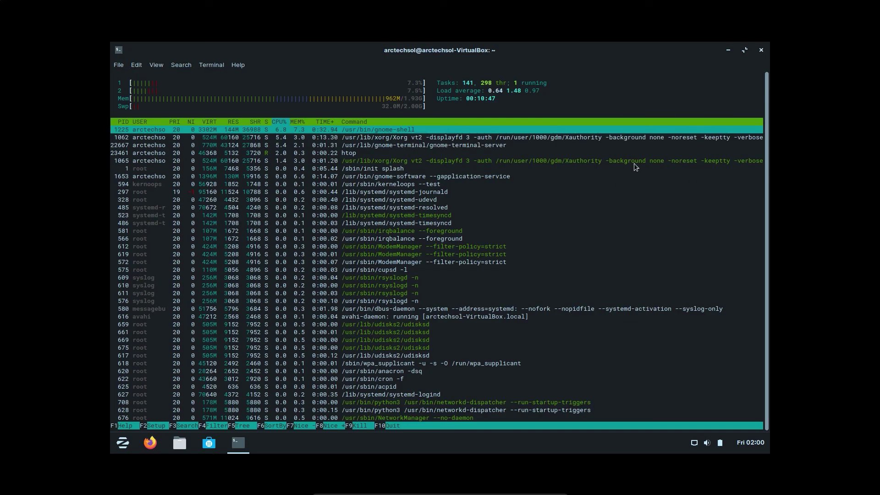
type("qclear")
key("Return")
- Display the system information with neofetch and shut down the virtual machine with poweroff
type("neofetch")
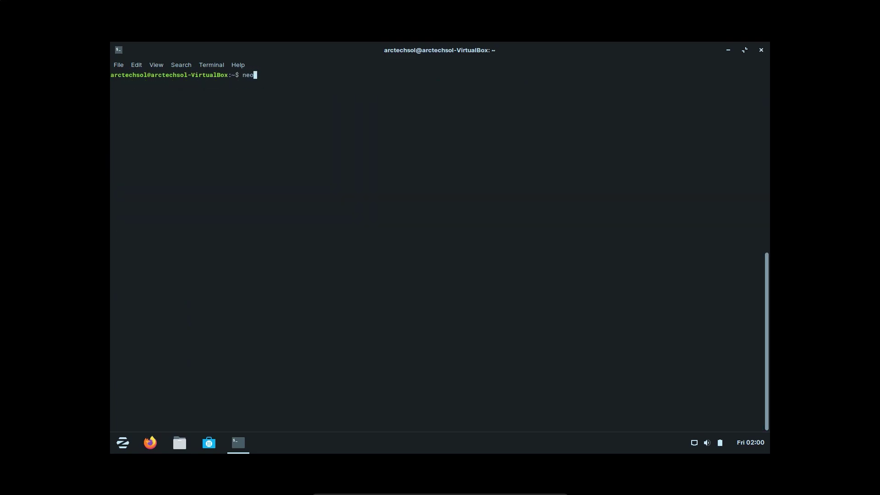
key("Return")
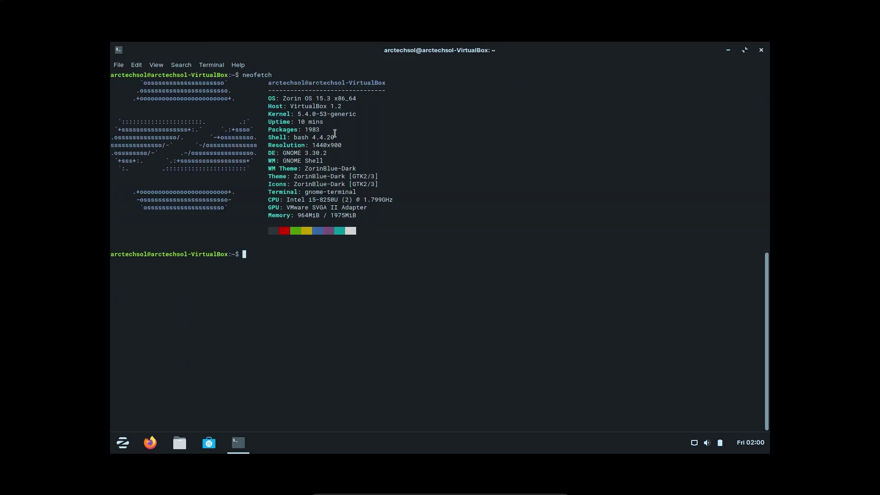
type("poweroff")
key("Return")
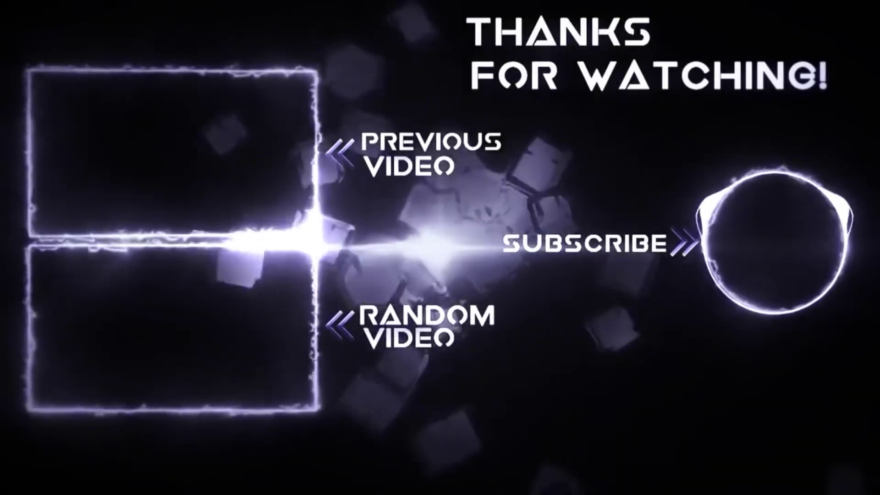